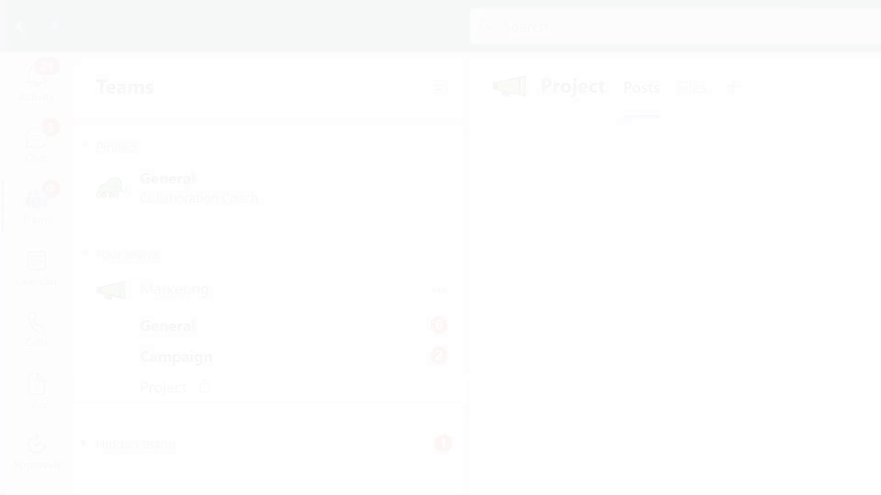
# Step: Open the notification settings from the activity feed and turn off the sound for incoming calls and notifications
pyautogui.click(40, 91)
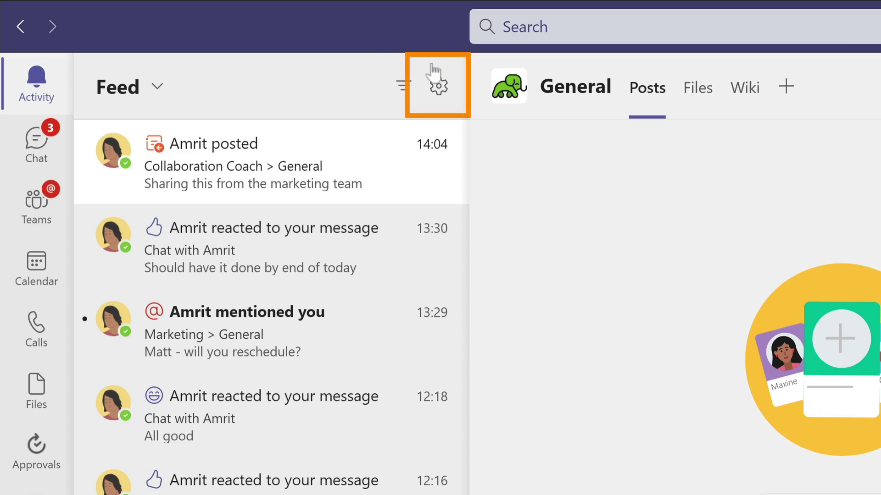
pyautogui.click(437, 86)
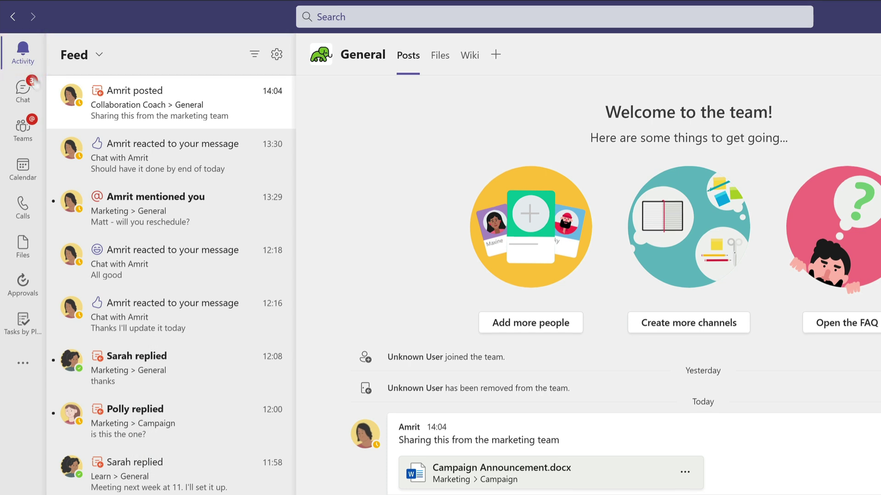
pyautogui.click(277, 55)
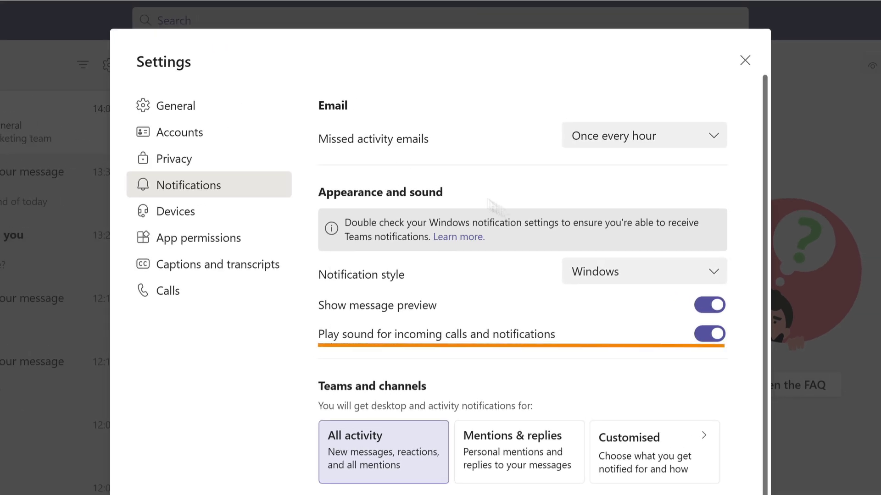
pyautogui.click(716, 339)
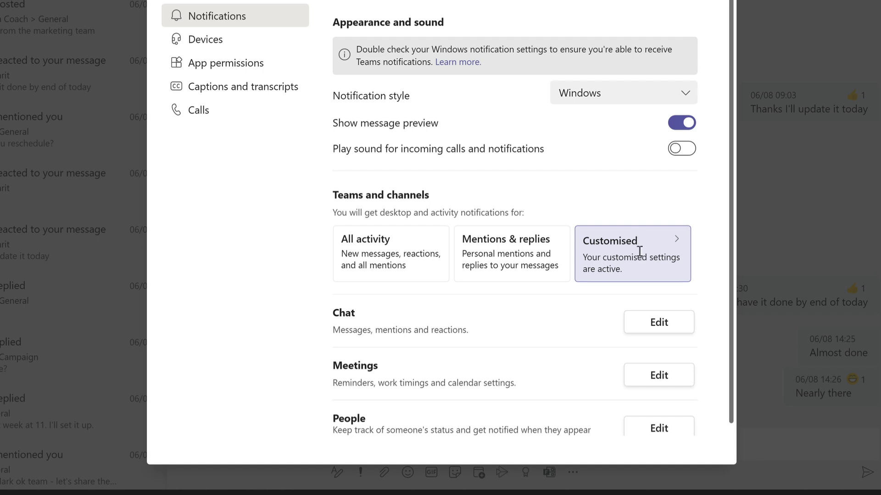
# Step: Try the All activity and Mentions & replies options for teams and channels, and open the Customised settings
pyautogui.click(390, 252)
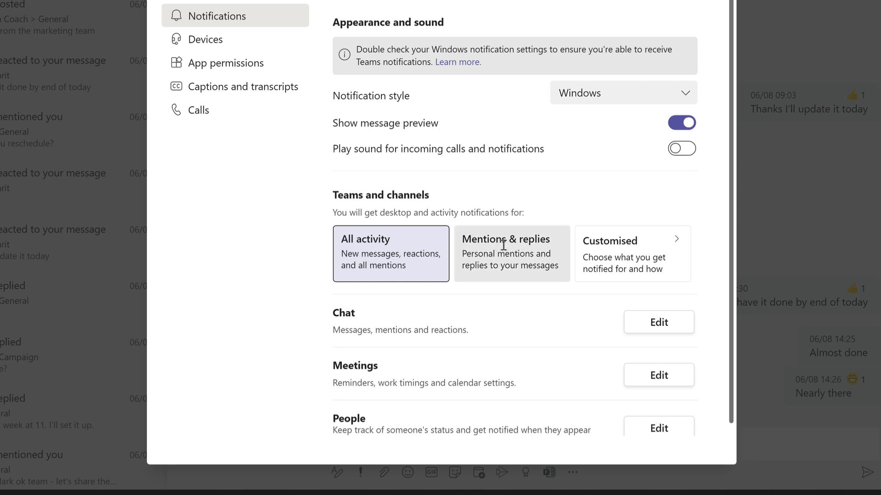
pyautogui.click(488, 261)
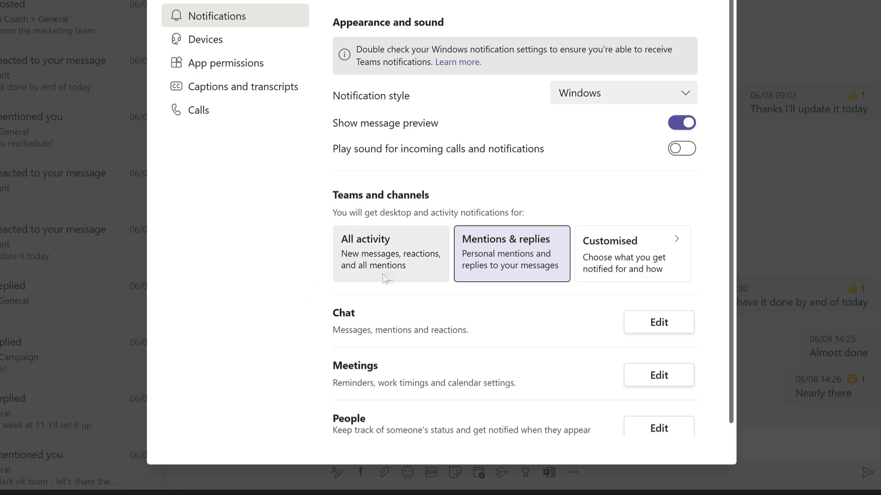
pyautogui.click(626, 259)
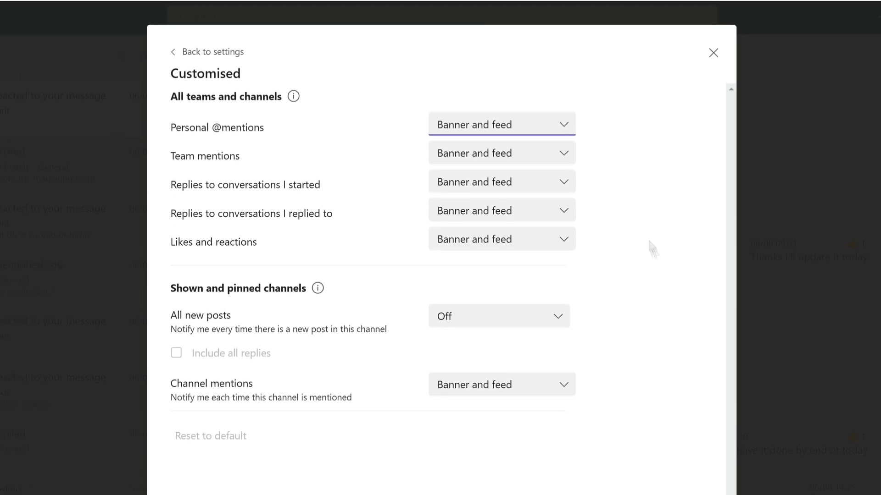
pyautogui.click(559, 129)
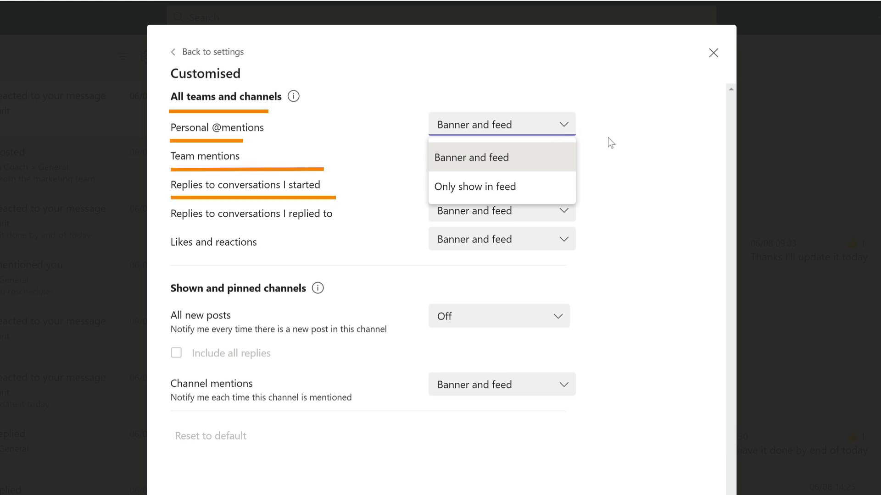
pyautogui.click(563, 156)
pyautogui.click(564, 156)
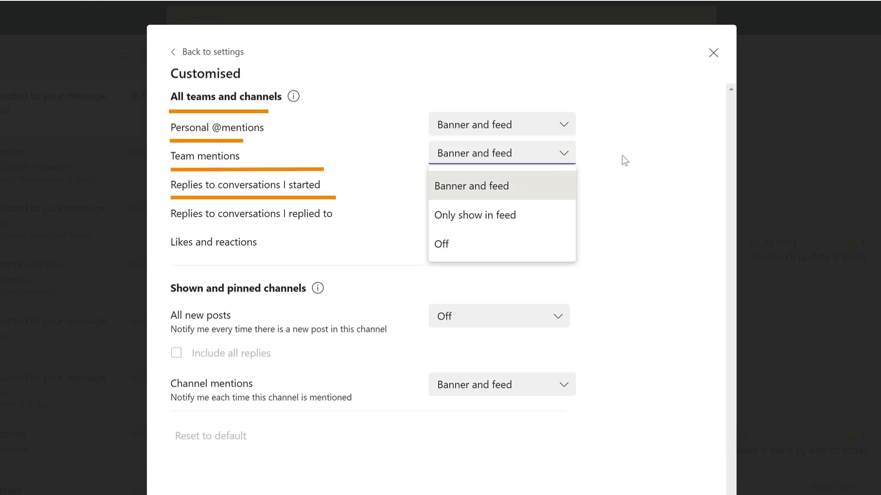
pyautogui.click(622, 156)
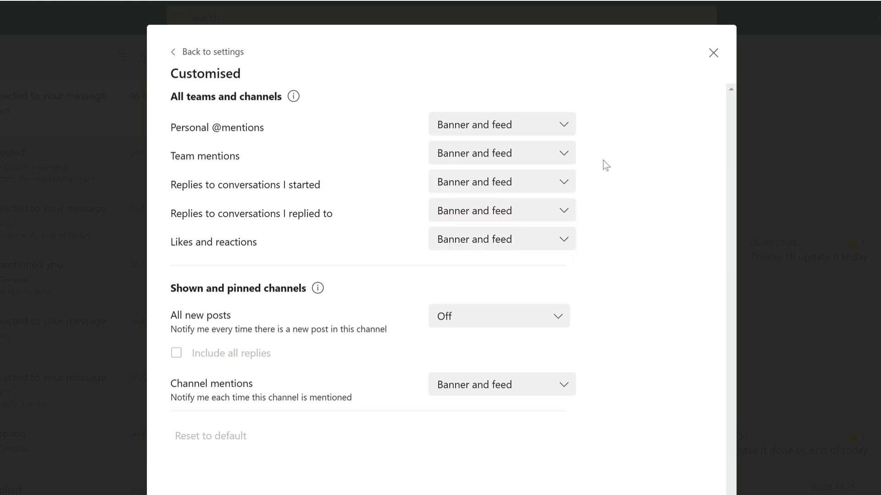
pyautogui.click(563, 235)
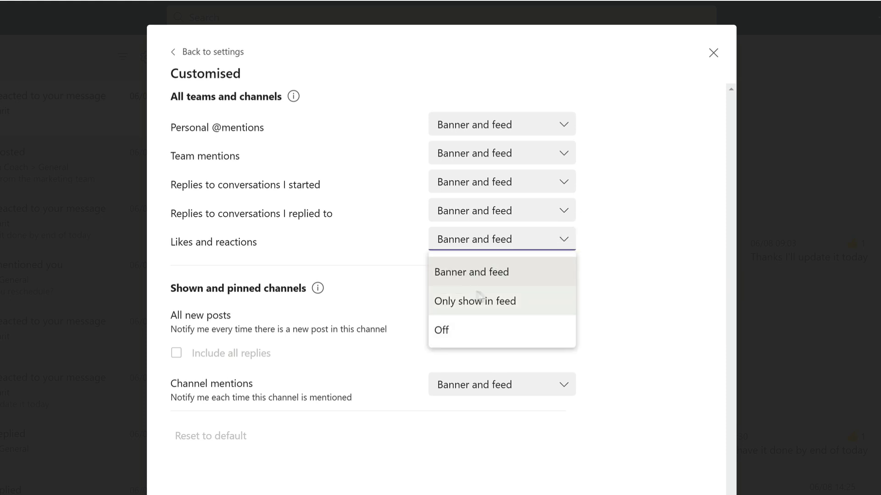
pyautogui.click(535, 301)
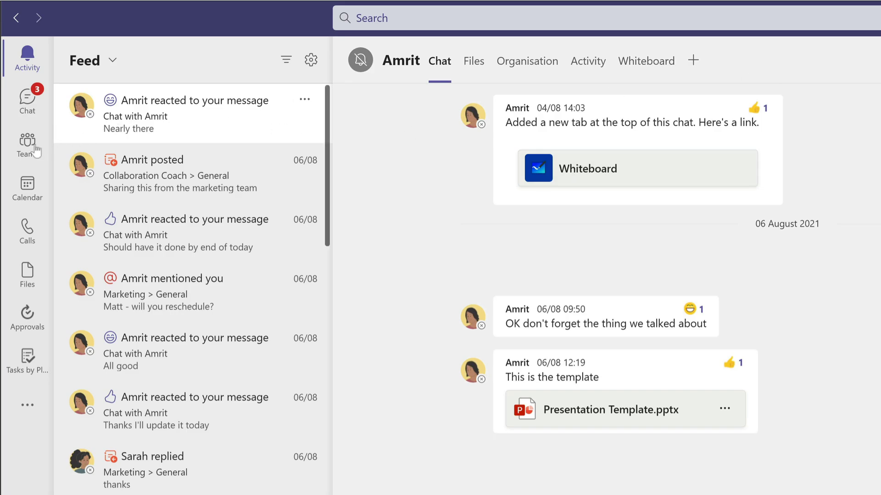
# Step: Review the customised notification settings of the Marketing team's General channel and close them without changes
pyautogui.click(36, 151)
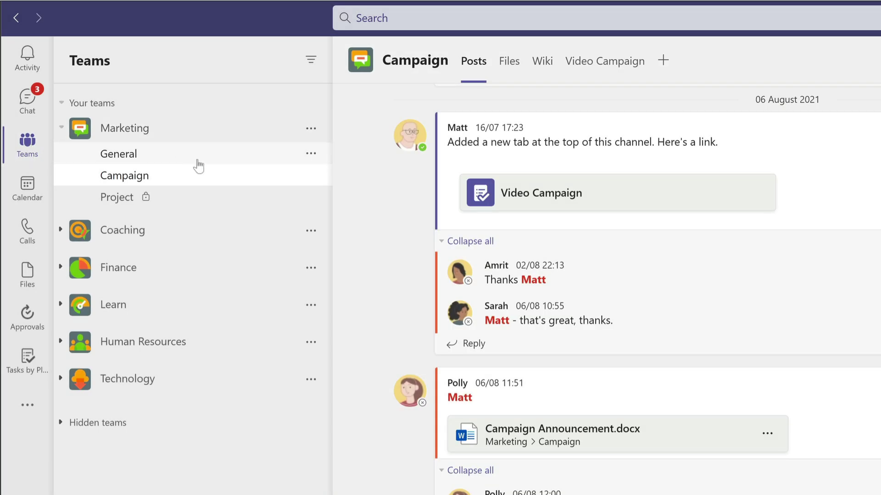
pyautogui.click(197, 161)
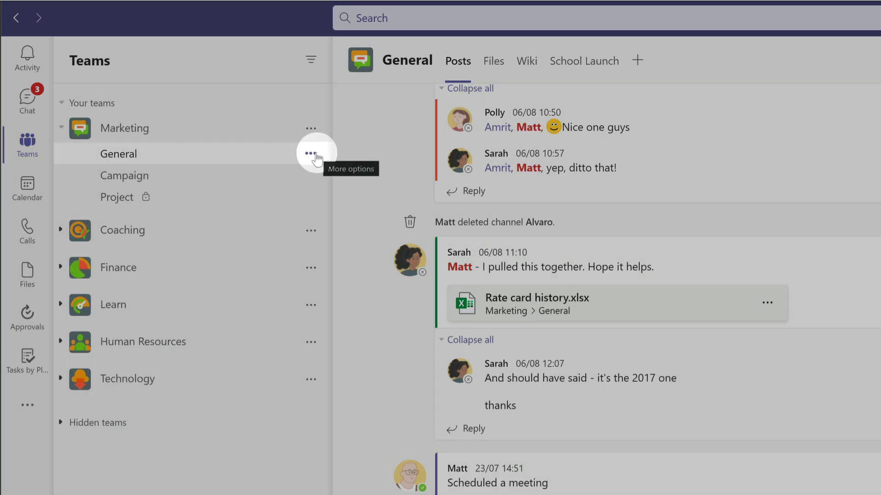
pyautogui.click(315, 155)
pyautogui.moveTo(391, 187)
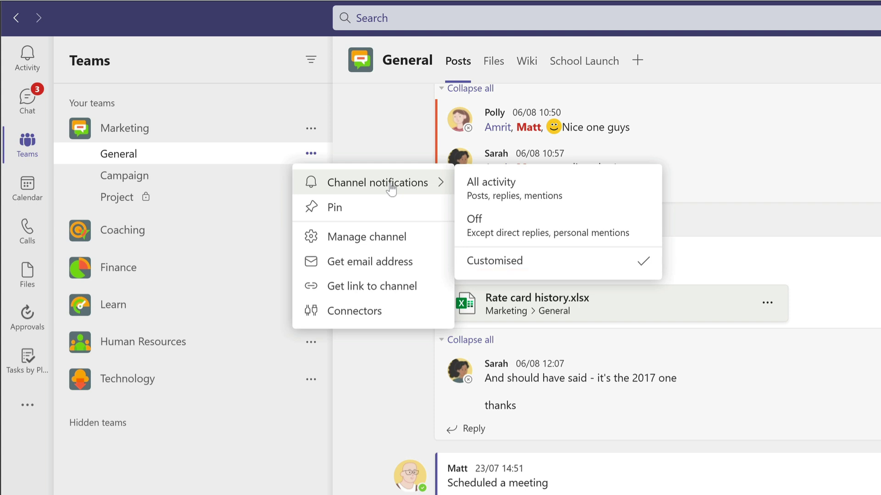
pyautogui.click(514, 263)
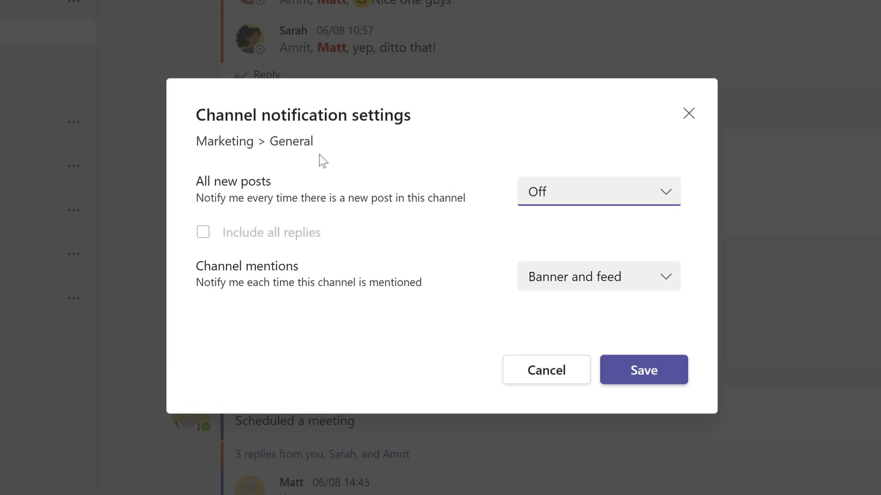
pyautogui.click(689, 114)
# Step: Set the channel notifications of Marketing's General channel to All activity
pyautogui.click(73, 31)
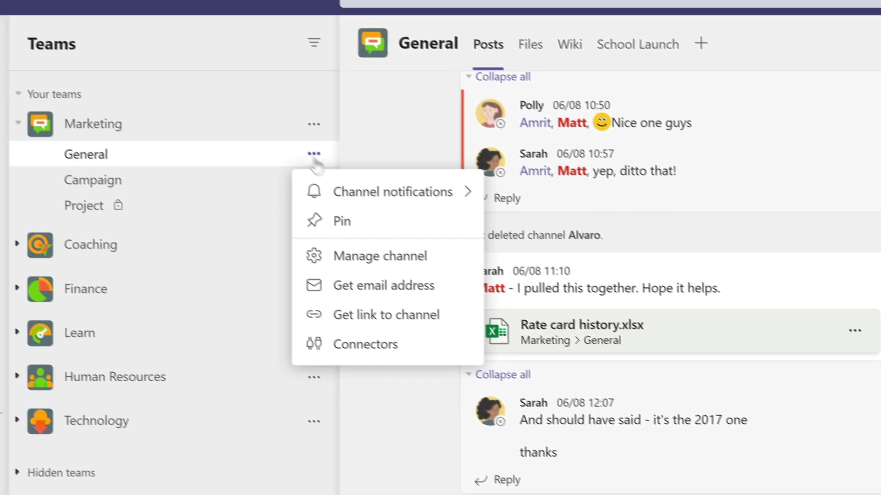
pyautogui.moveTo(323, 166)
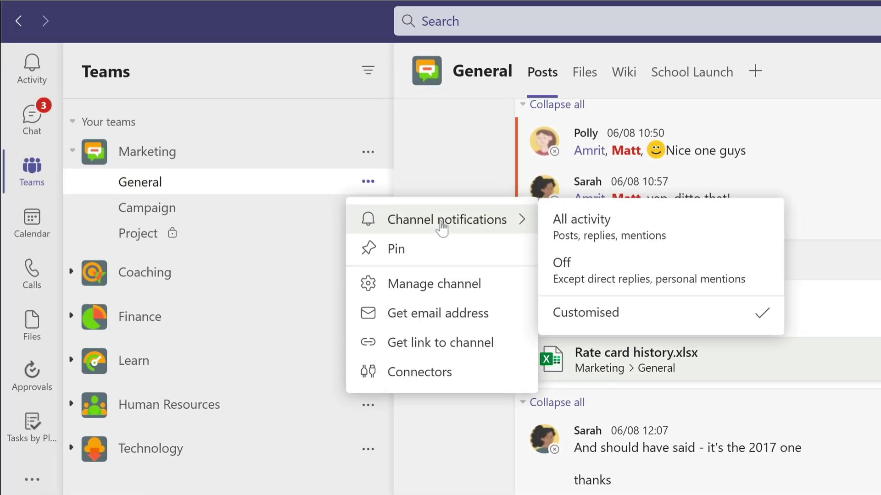
pyautogui.click(715, 228)
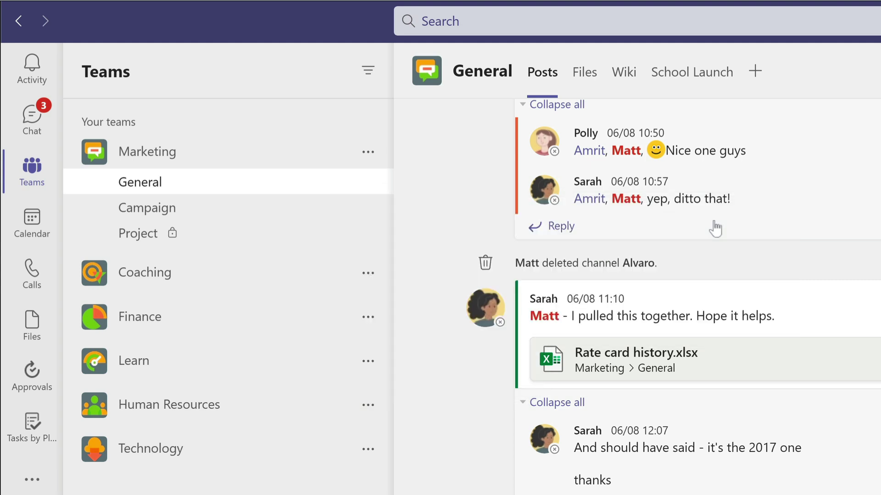
# Step: Set the channel notifications of Marketing's Campaign channel to Off
pyautogui.click(190, 210)
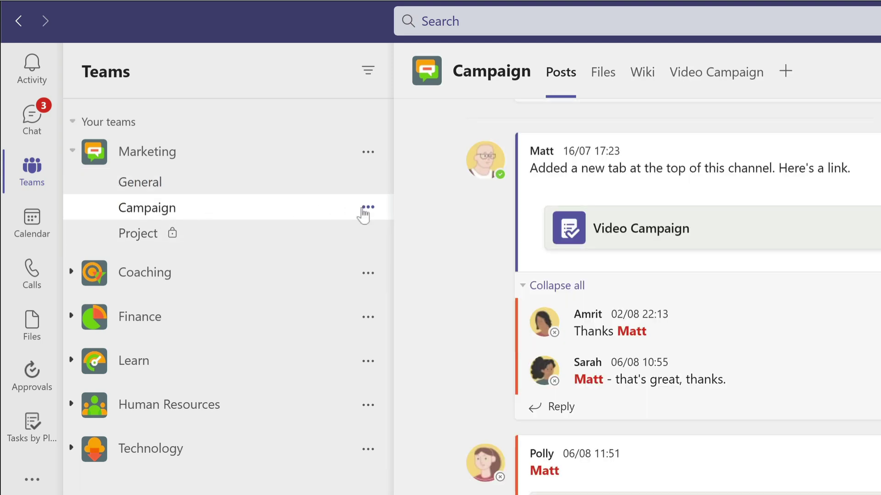
pyautogui.click(368, 208)
pyautogui.moveTo(444, 252)
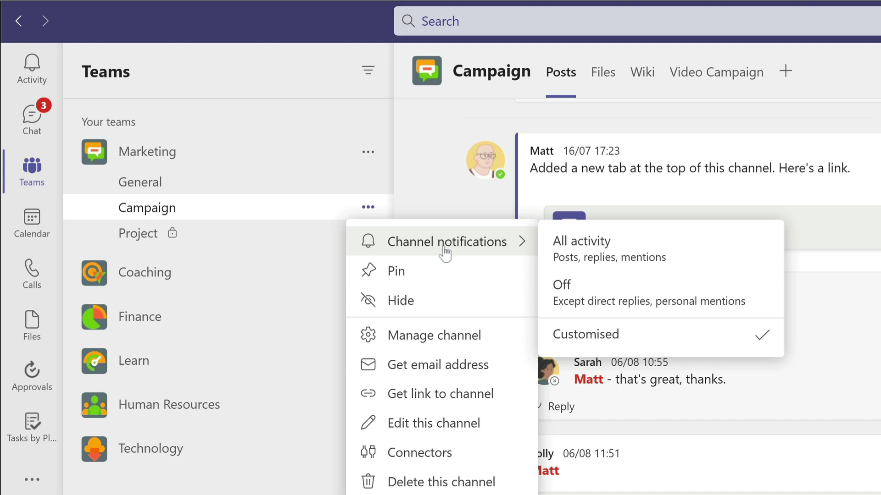
pyautogui.click(603, 303)
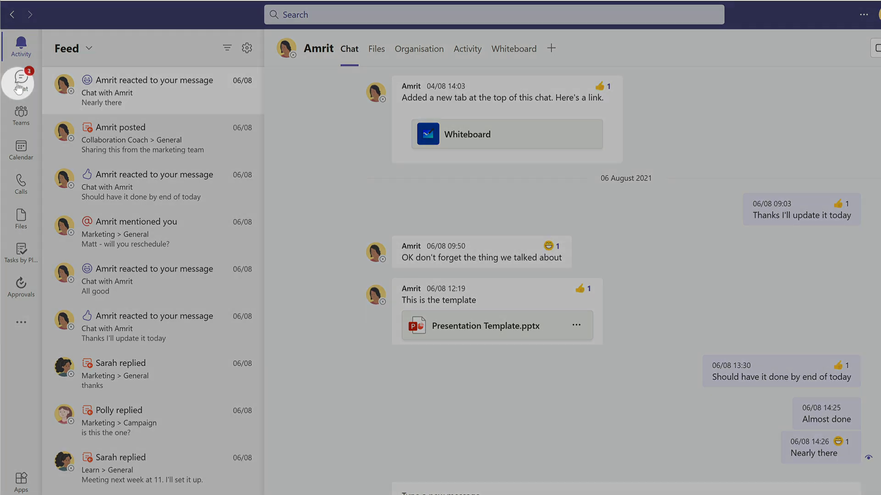
pyautogui.click(19, 83)
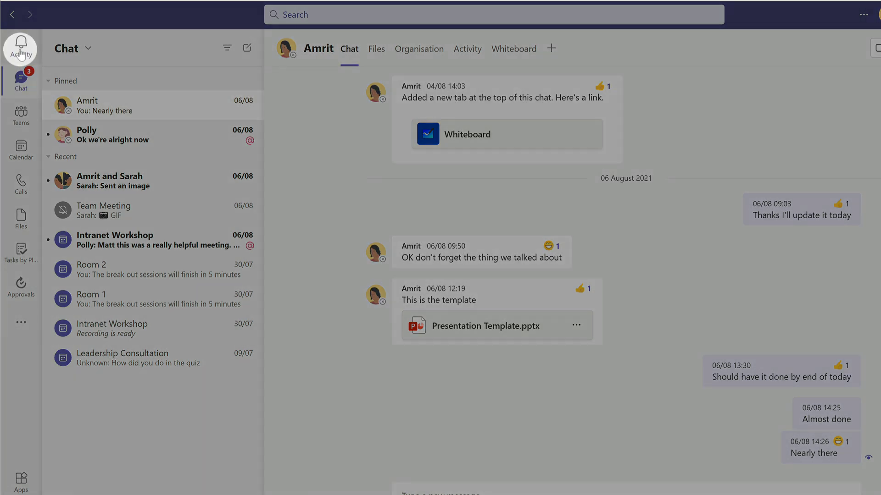
pyautogui.click(22, 46)
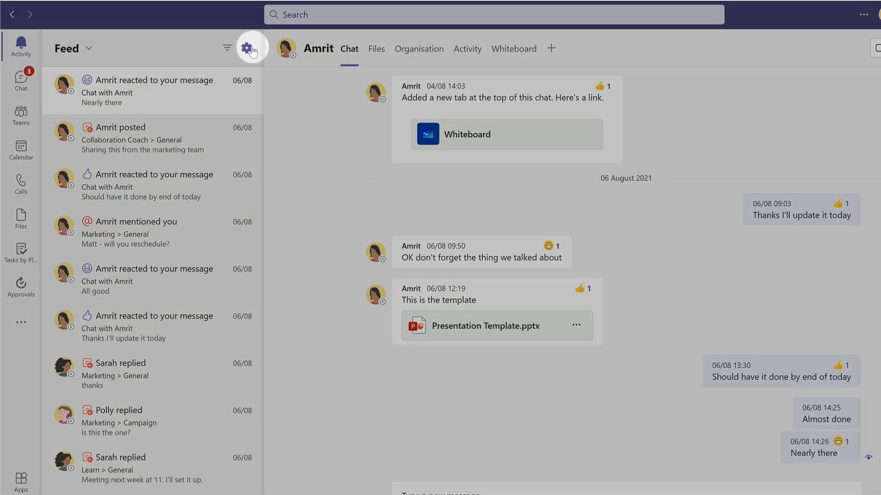
pyautogui.click(247, 48)
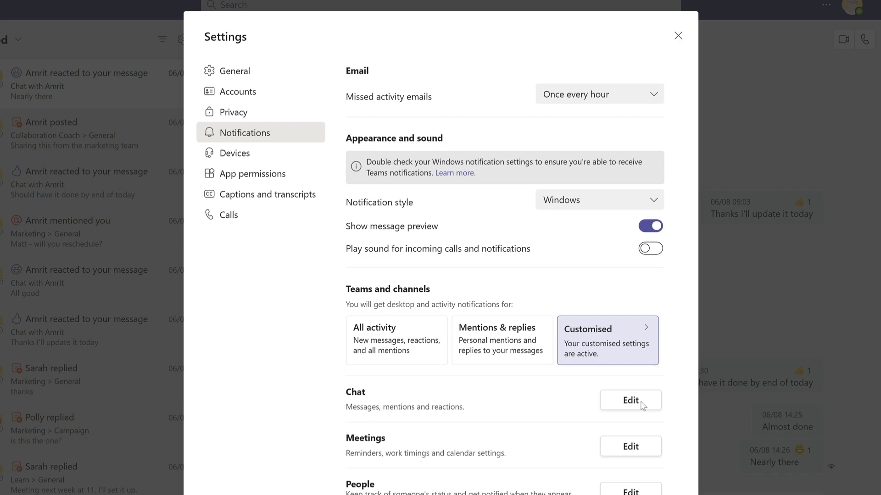
pyautogui.click(631, 401)
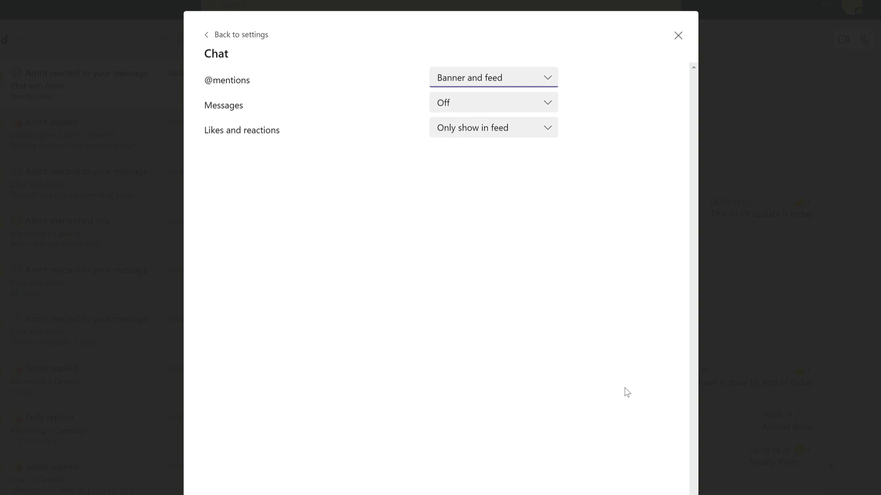
pyautogui.click(544, 79)
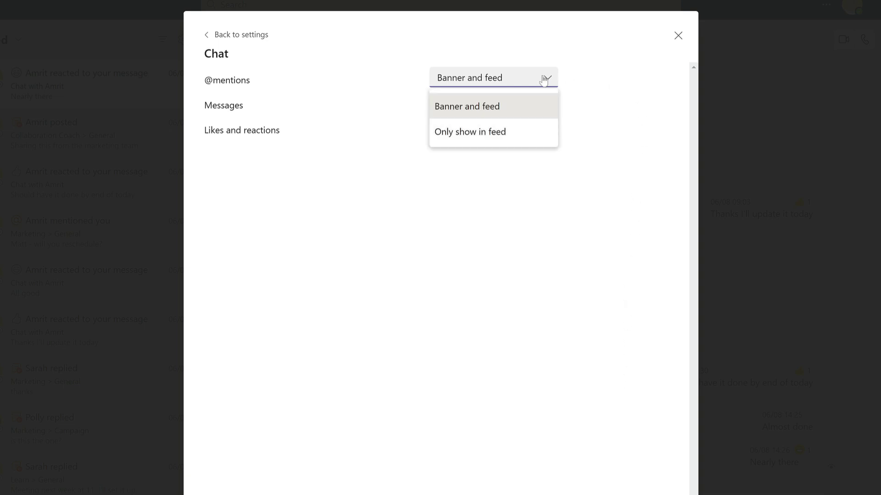
pyautogui.click(489, 133)
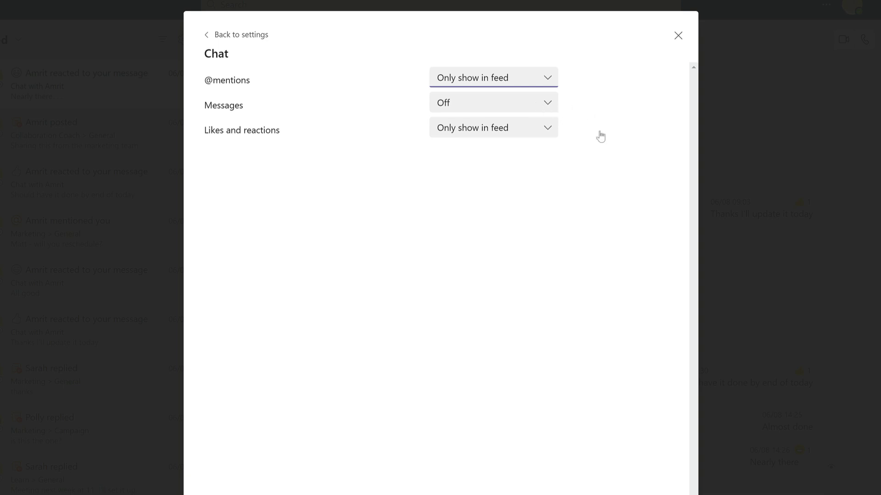
pyautogui.click(533, 135)
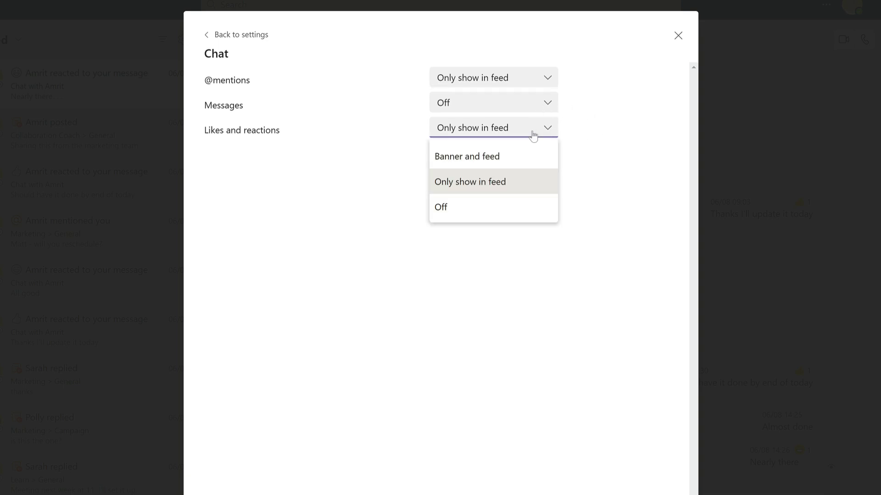
pyautogui.click(505, 185)
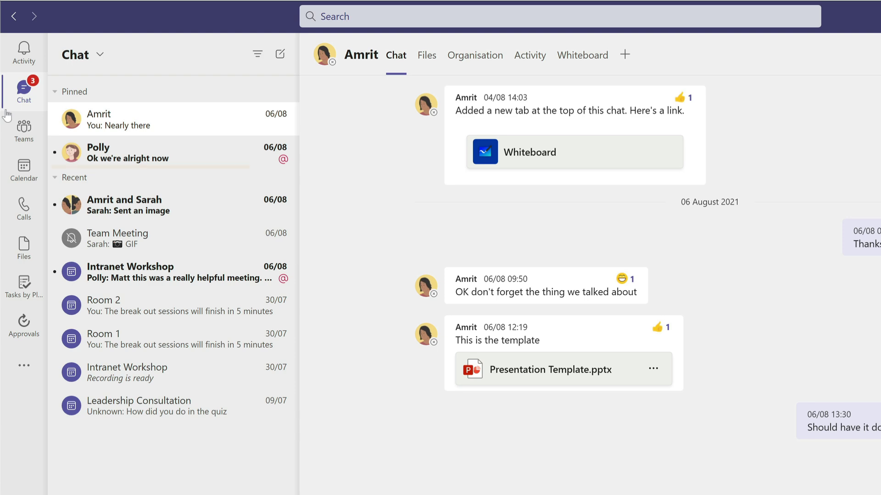
# Step: Mute the second pinned chat and unmute it again
pyautogui.rightClick(184, 159)
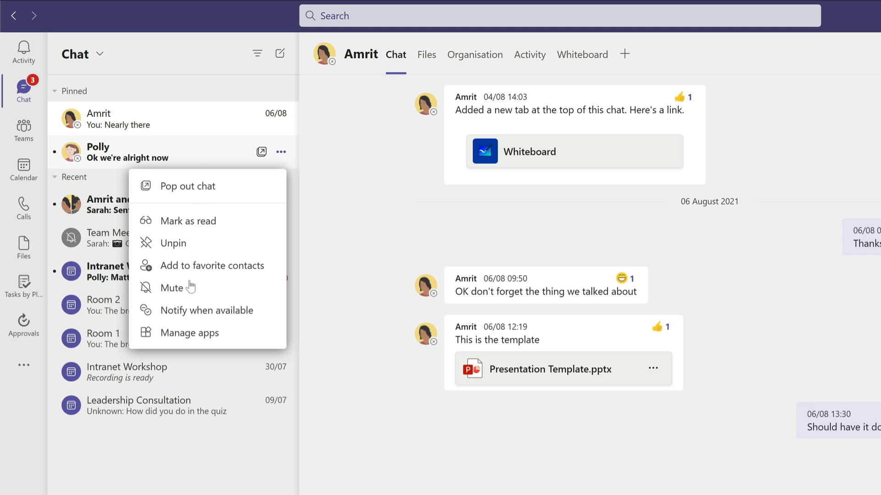
pyautogui.click(172, 288)
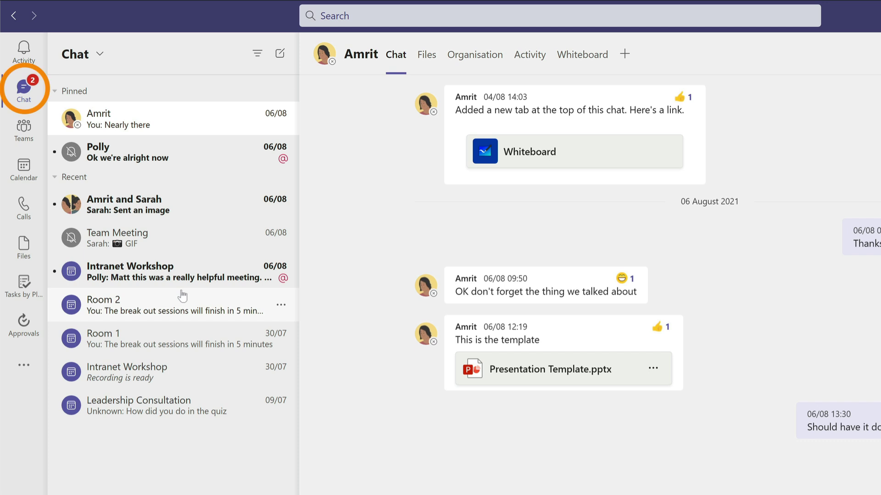
pyautogui.rightClick(204, 163)
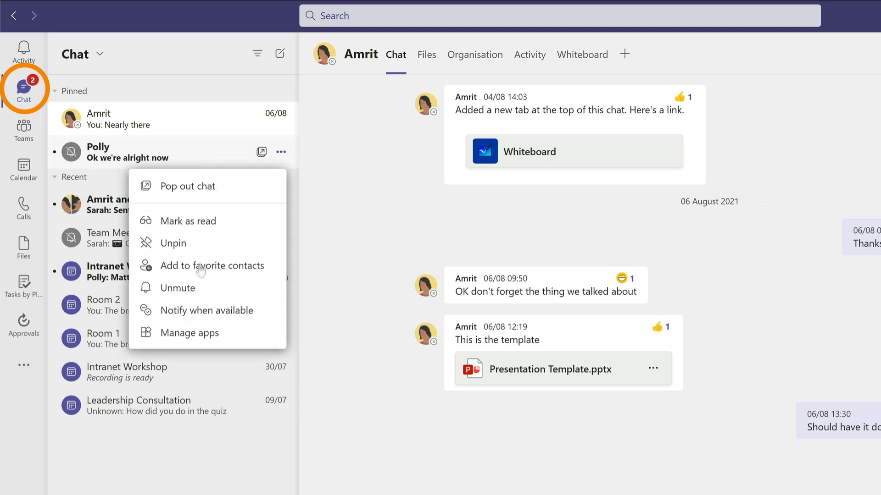
pyautogui.click(198, 288)
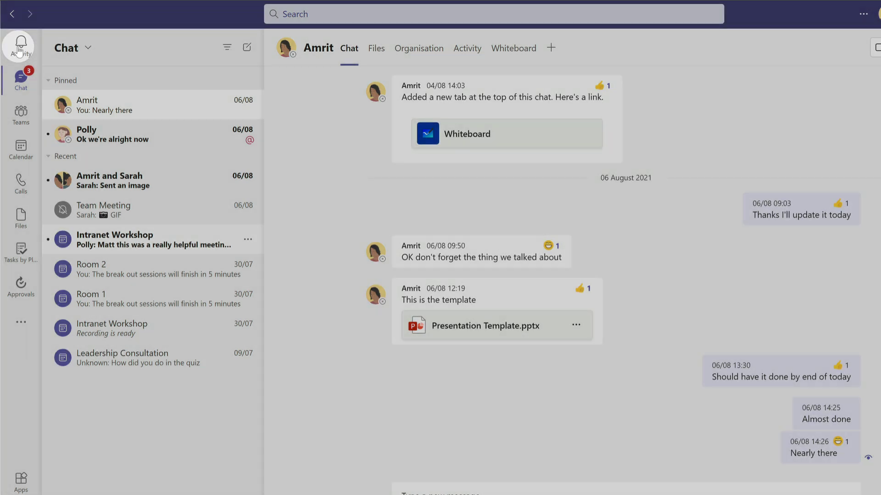
# Step: Open the Meetings notification settings from the activity feed
pyautogui.click(20, 50)
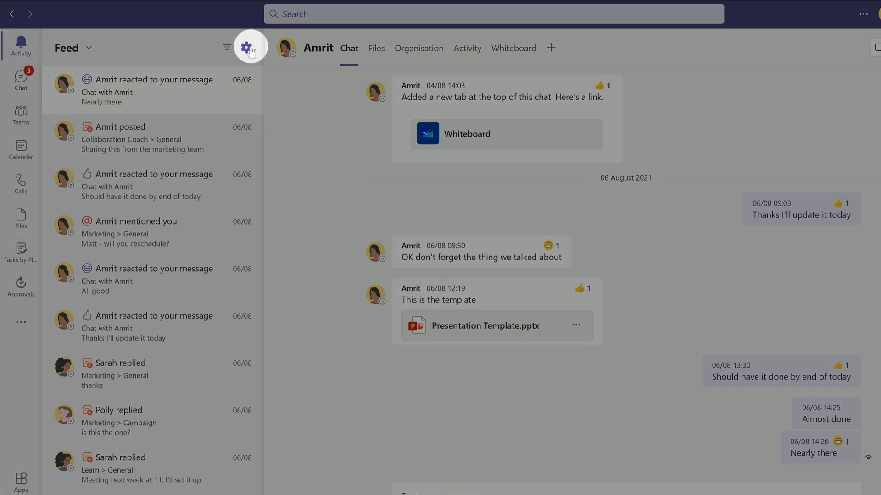
pyautogui.click(246, 47)
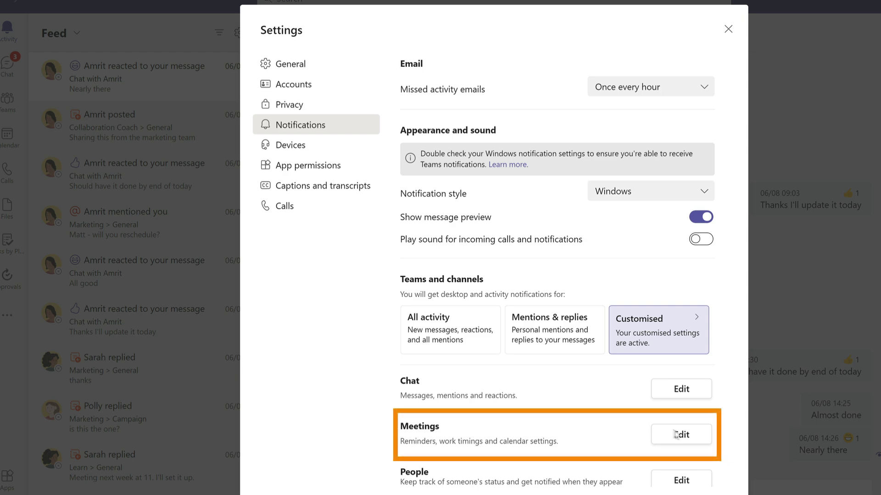
pyautogui.click(686, 438)
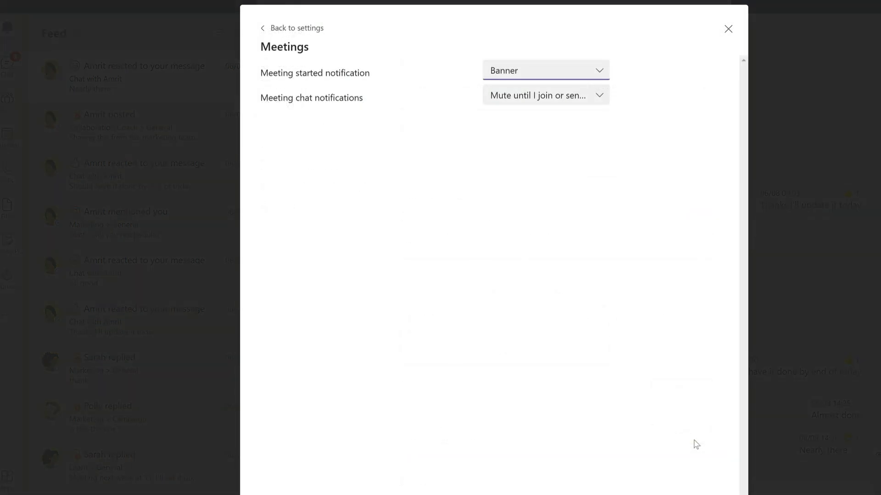